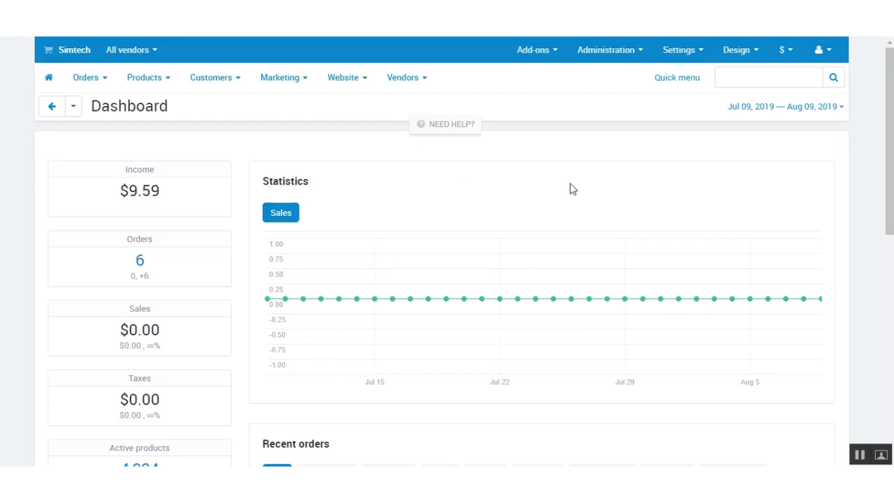
# - In Manage add-ons, browse for the cs-cart_vendor_custom_registration archive, then close the upload dialog
pyautogui.moveTo(554, 58)
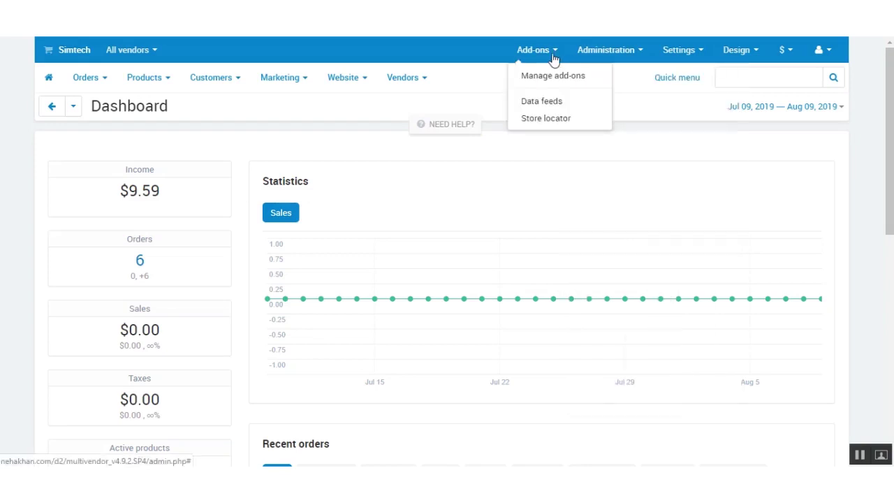
pyautogui.click(533, 82)
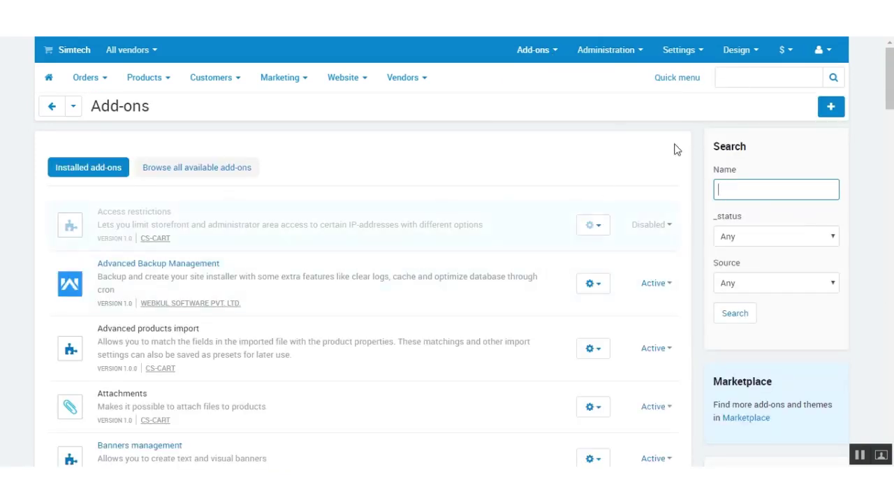
pyautogui.click(832, 111)
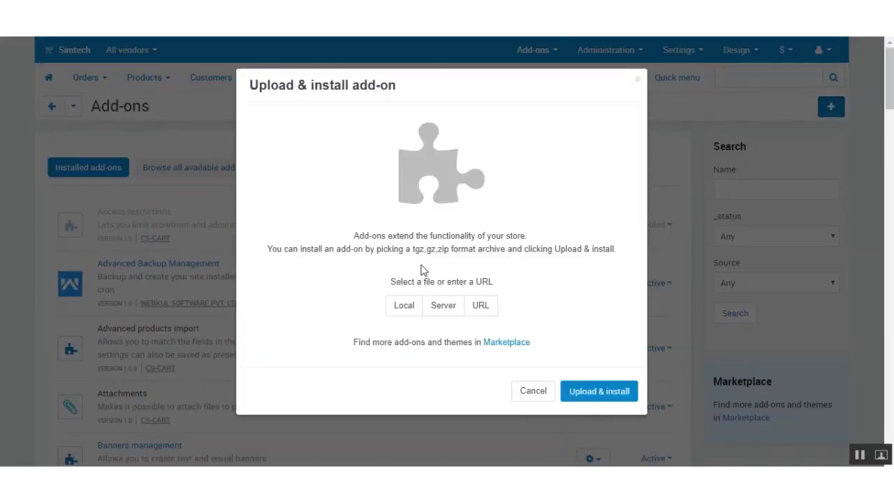
pyautogui.click(406, 305)
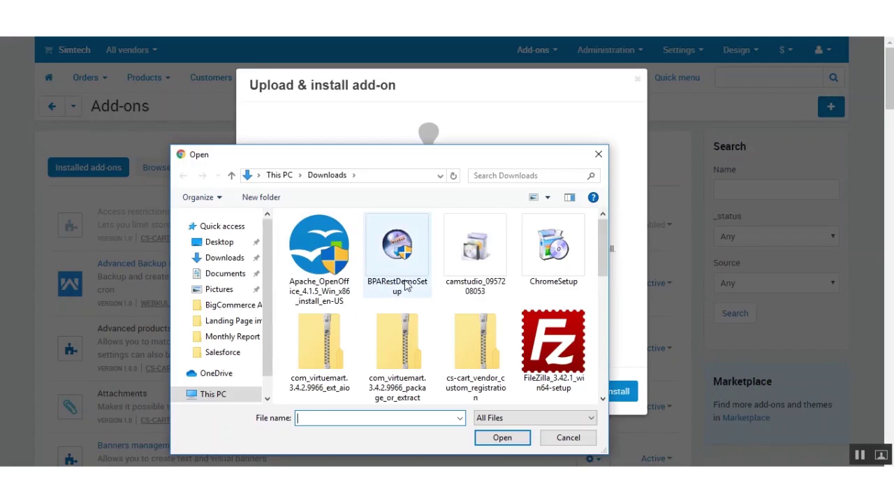
pyautogui.click(508, 359)
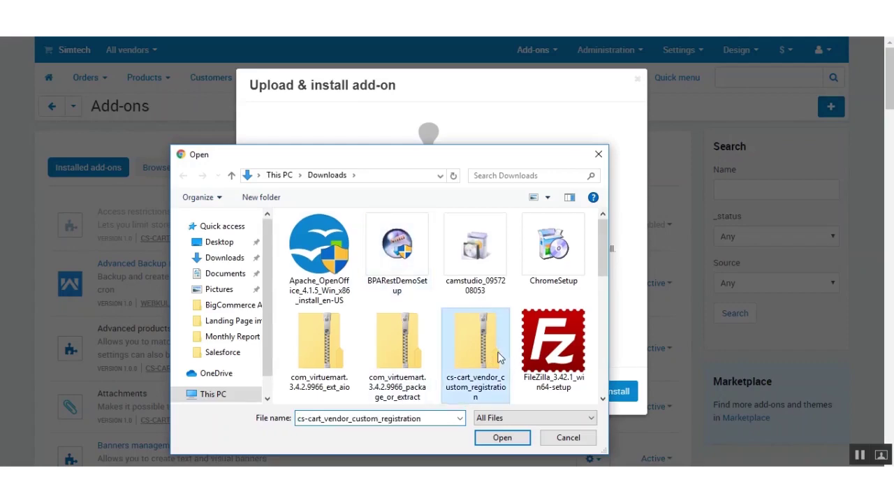
pyautogui.click(517, 439)
pyautogui.click(568, 438)
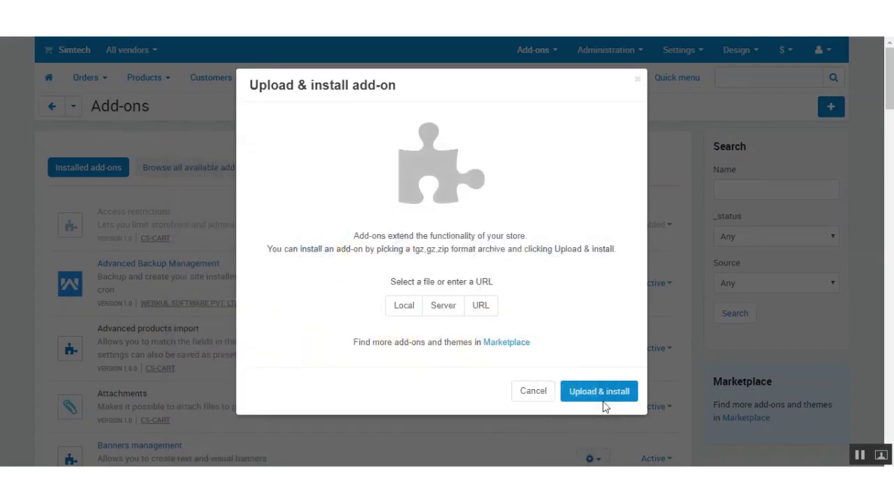
pyautogui.click(533, 391)
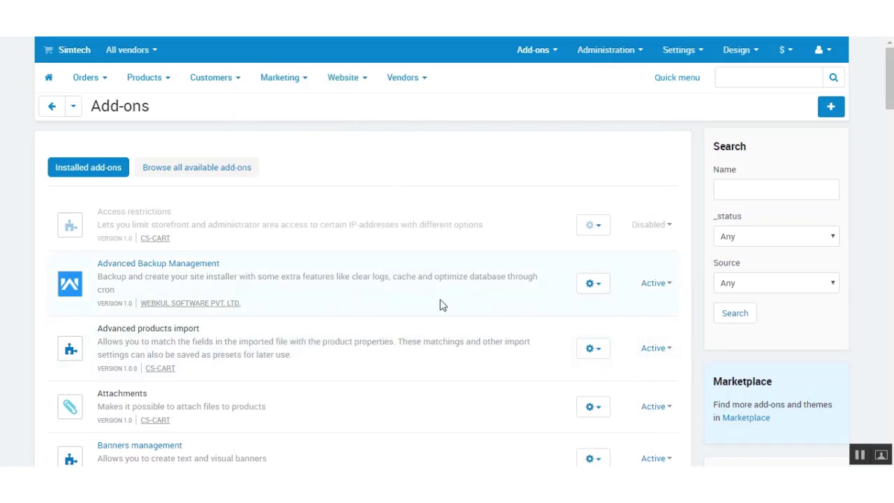
# - Filter installed add-ons to Third-party, showing Vendor Custom Registration 2.0 as Active
pyautogui.click(817, 288)
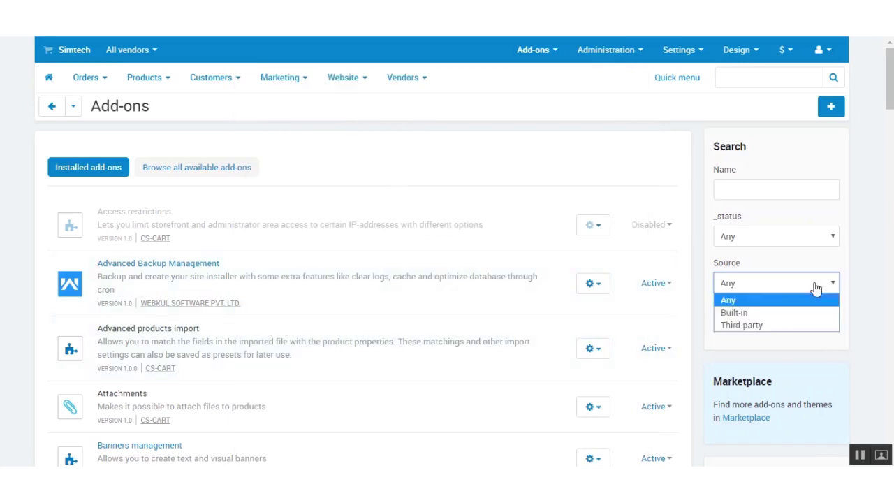
pyautogui.click(770, 327)
pyautogui.scroll(-1, 387, 305)
pyautogui.scroll(1, 387, 305)
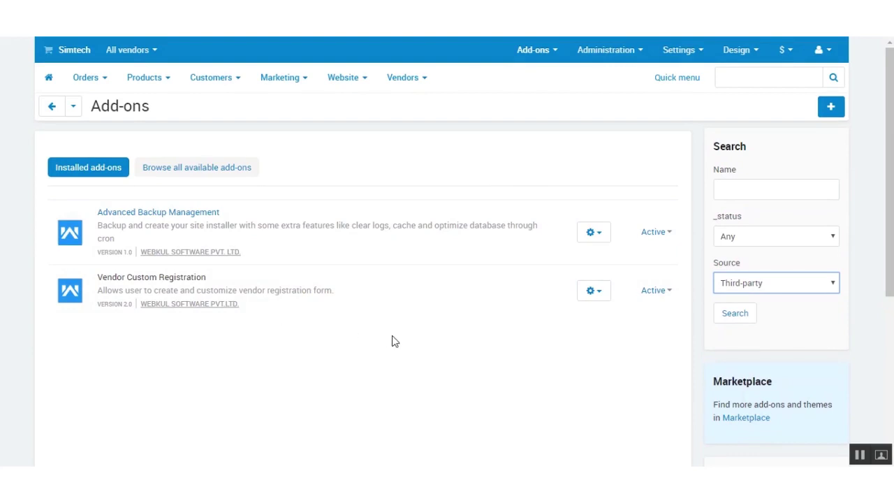
# - Open Administration > Vendor Custom Registration Fields and start a new registration field
pyautogui.moveTo(632, 61)
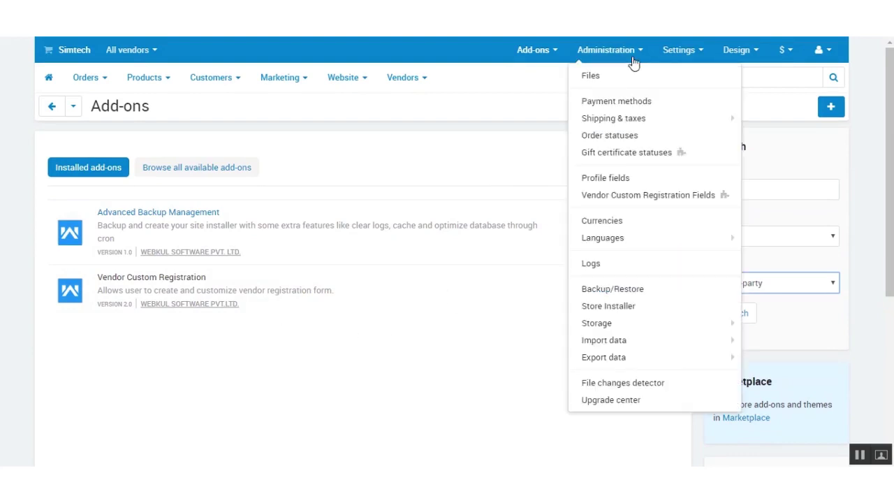
pyautogui.click(592, 201)
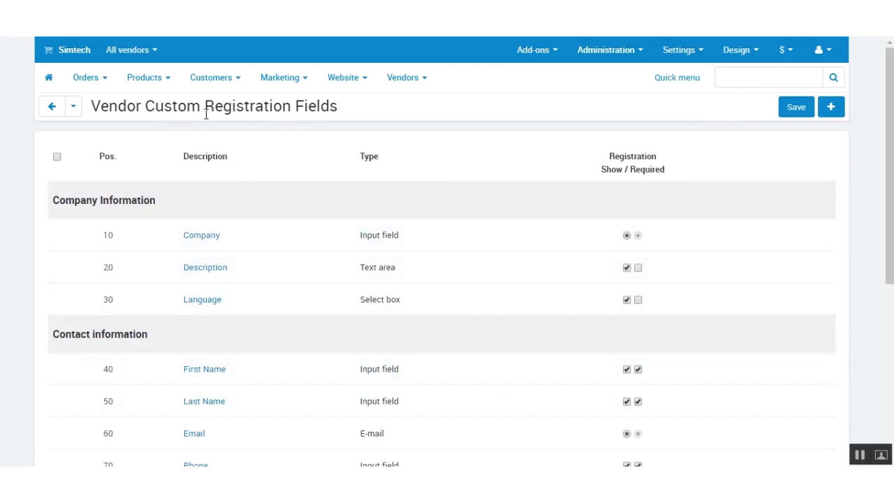
pyautogui.scroll(-1, 585, 333)
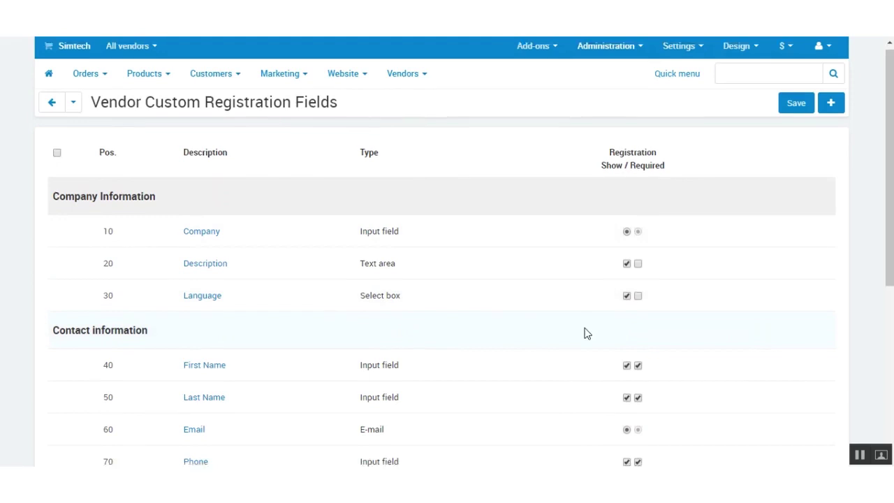
pyautogui.scroll(1, 591, 333)
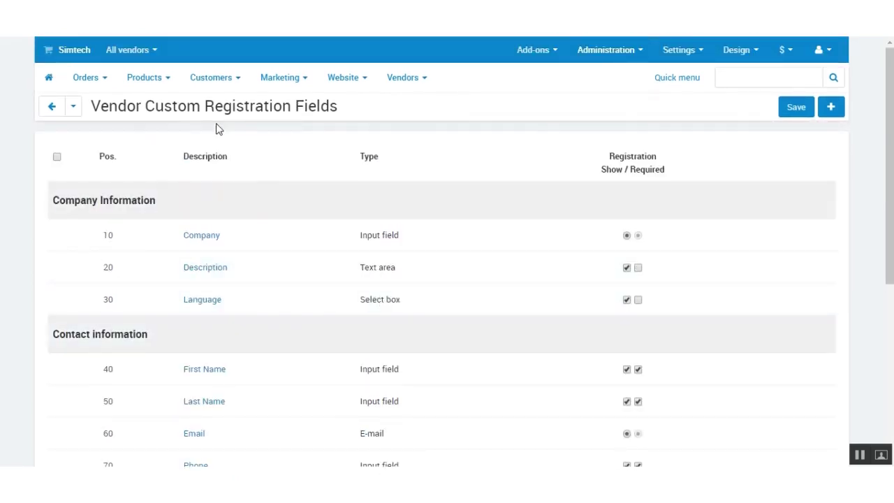
pyautogui.click(839, 112)
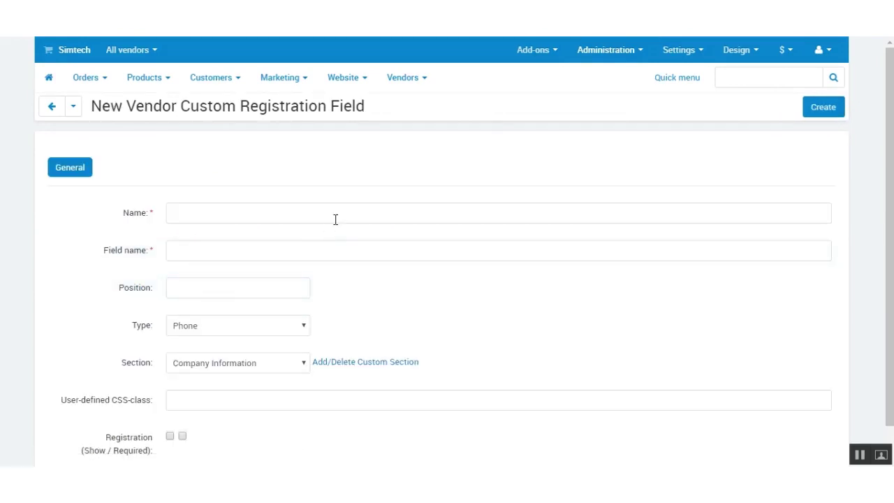
# - Review the Type and Section options, leaving Phone, then go to Add/Delete Custom Section
pyautogui.scroll(-1, 454, 262)
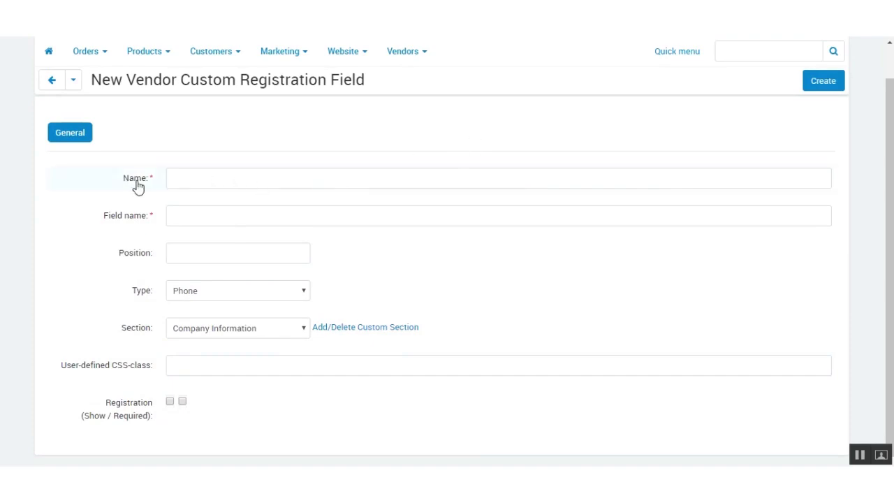
pyautogui.click(195, 250)
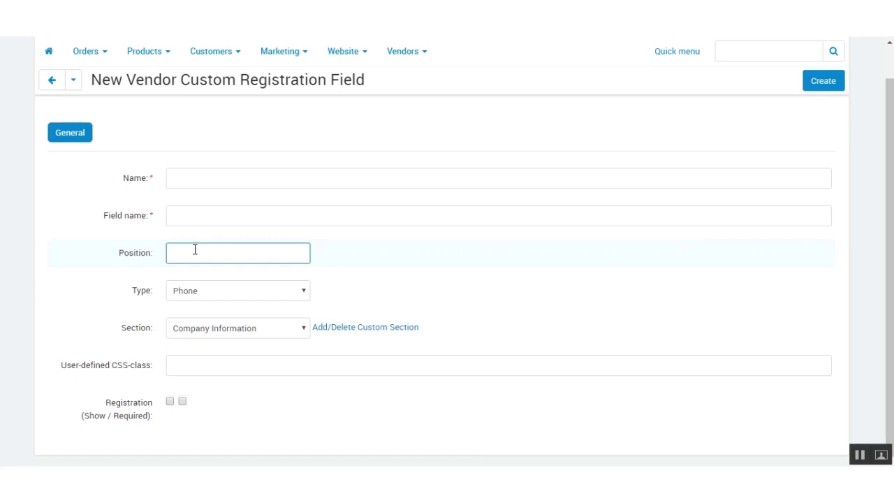
pyautogui.click(230, 294)
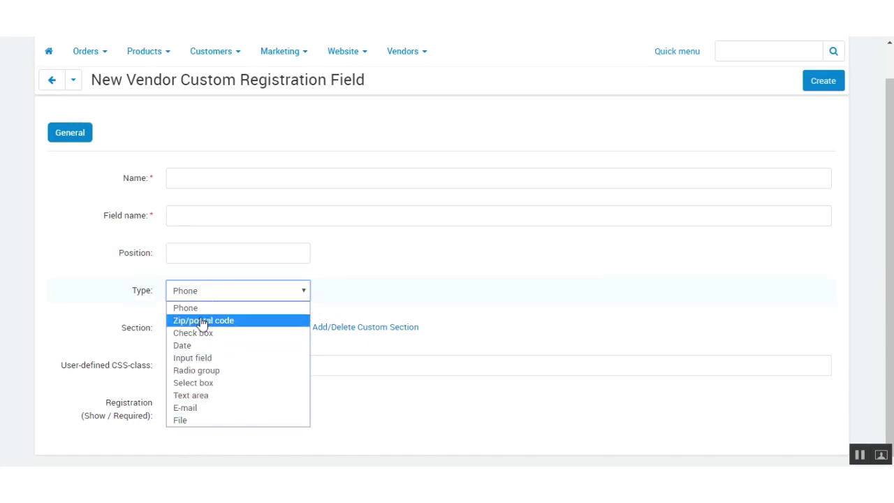
pyautogui.click(307, 291)
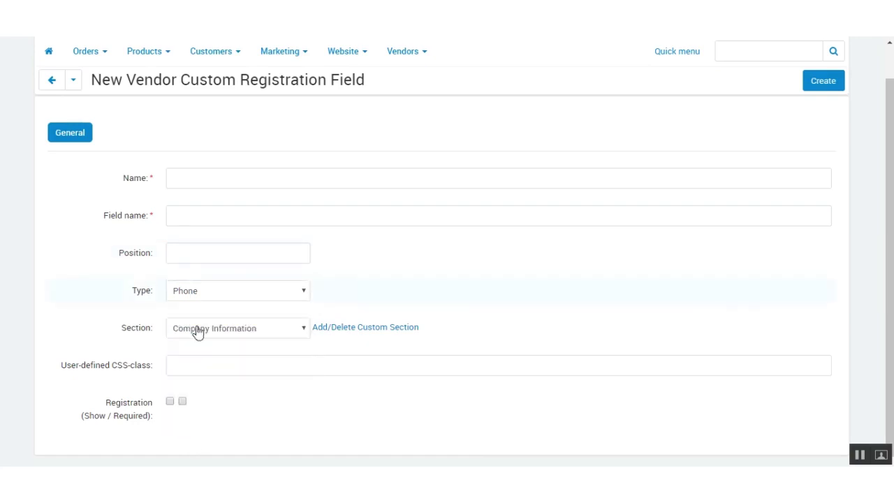
pyautogui.click(262, 329)
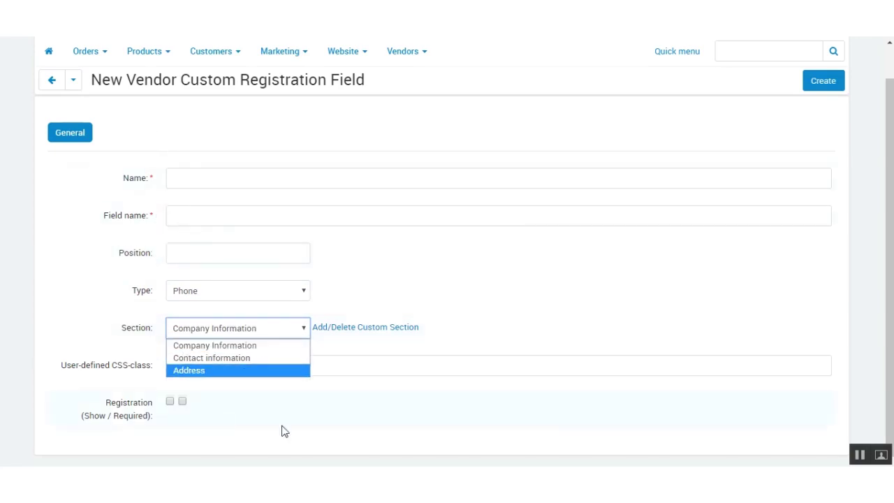
pyautogui.click(299, 426)
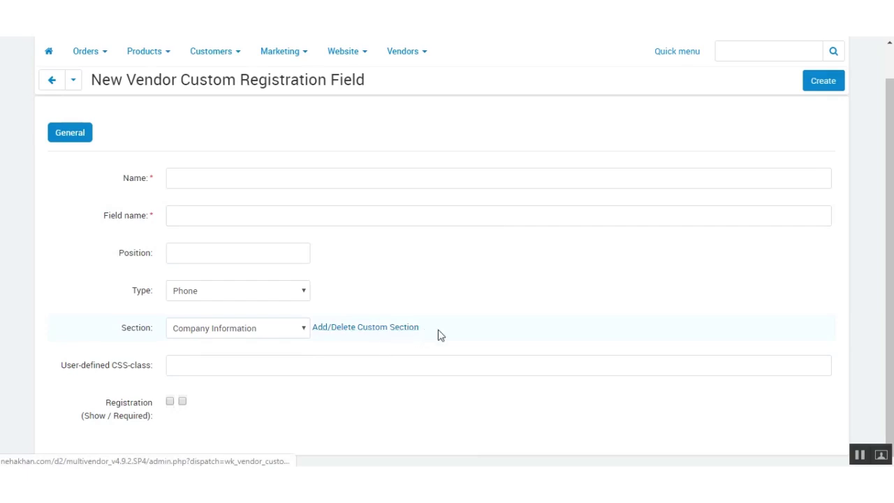
pyautogui.click(365, 329)
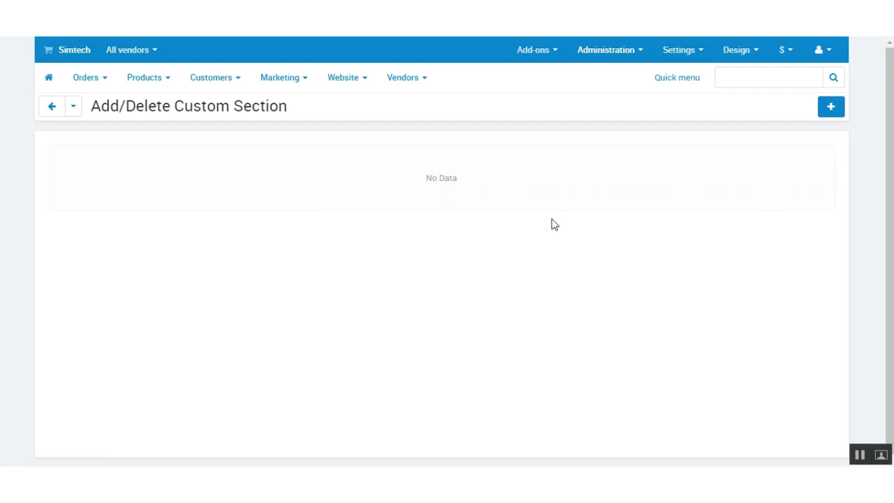
# - Add a custom registration section named 'Other Information'
pyautogui.click(831, 108)
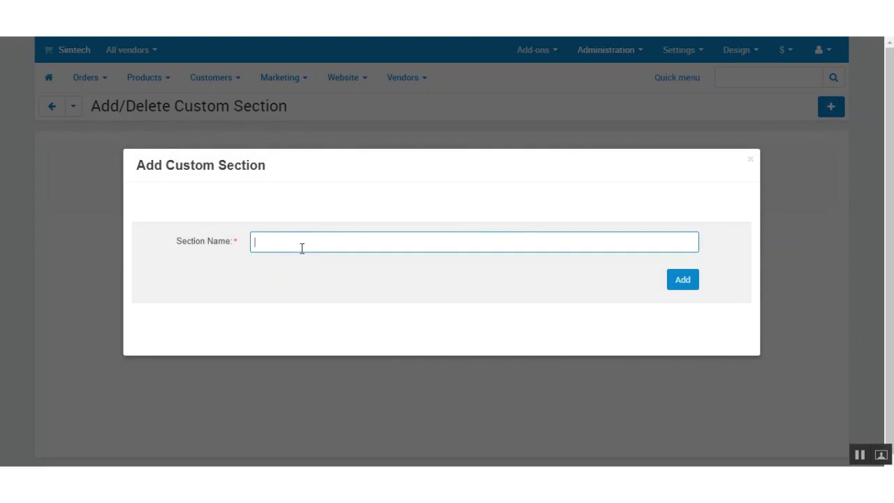
pyautogui.write('Other Information')
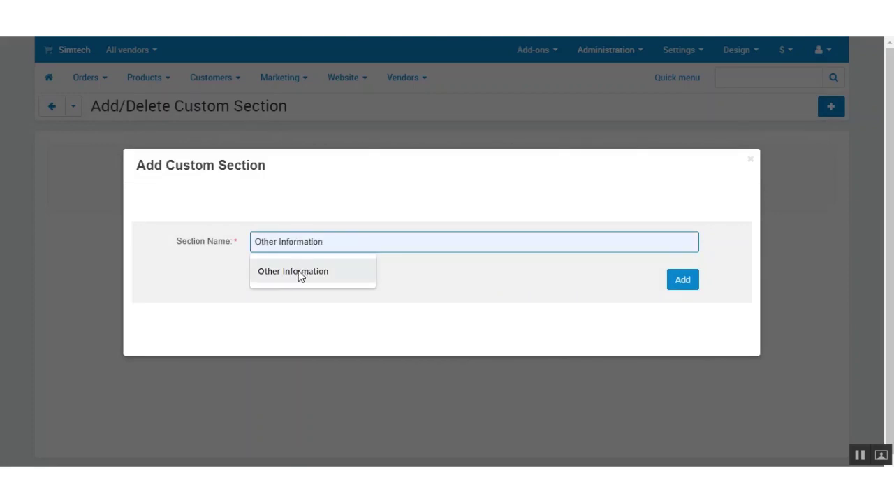
pyautogui.click(299, 273)
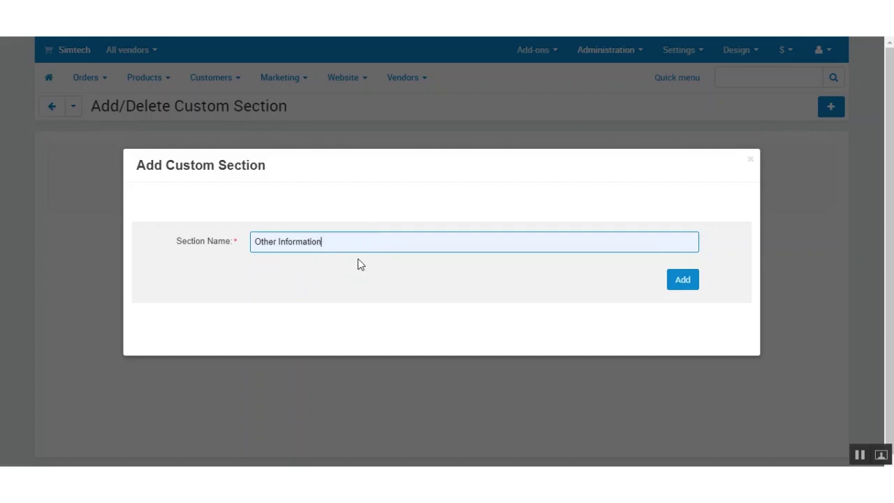
pyautogui.click(684, 281)
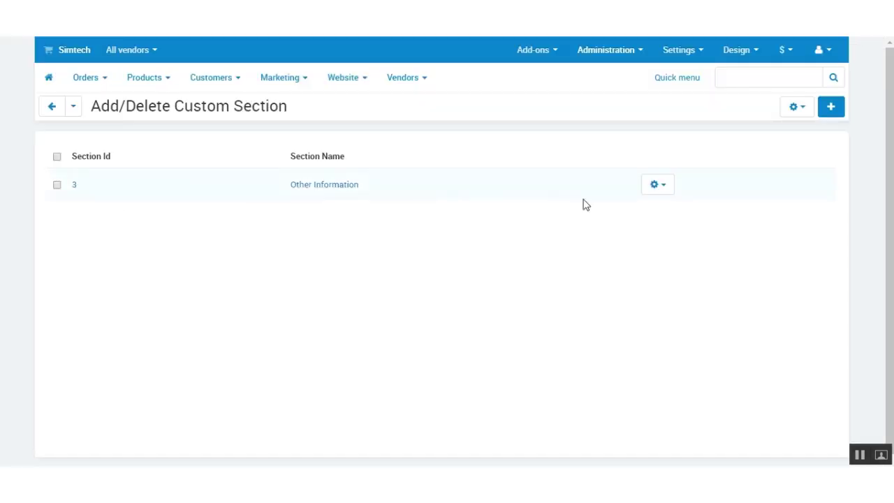
# - Start a new field named 'Upload a picture', field name 'Upload a file here', position 2
pyautogui.moveTo(618, 57)
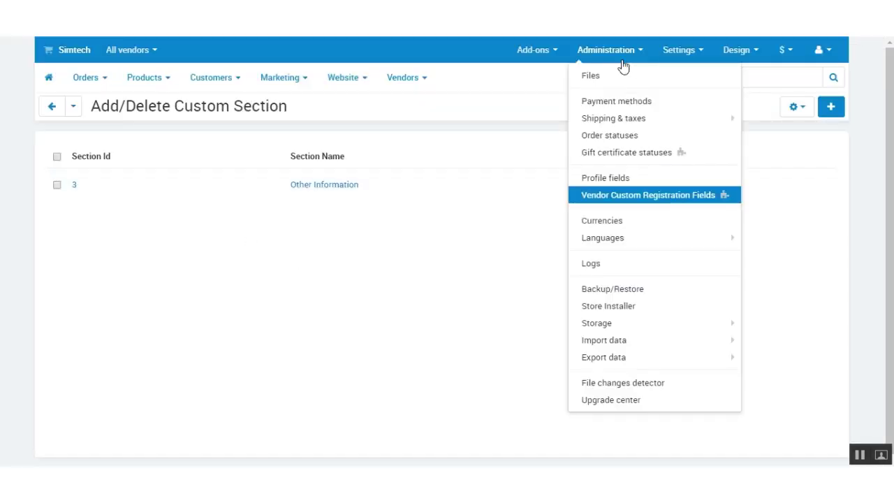
pyautogui.click(583, 204)
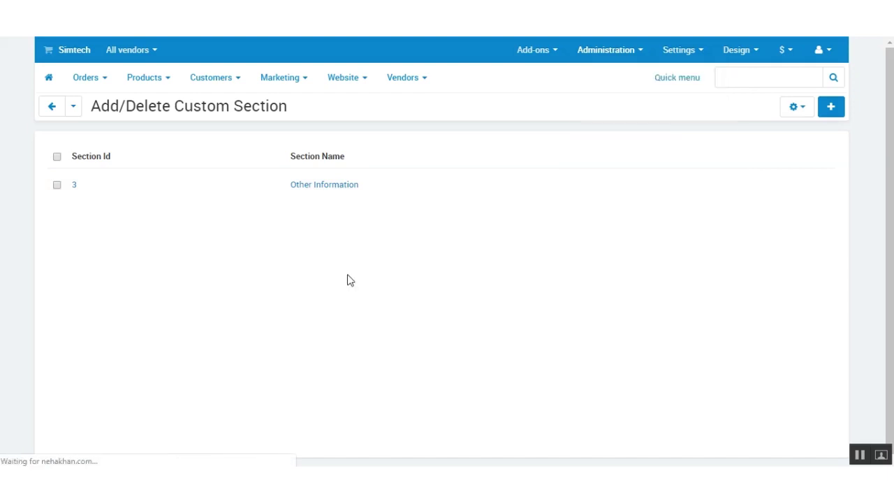
pyautogui.click(831, 108)
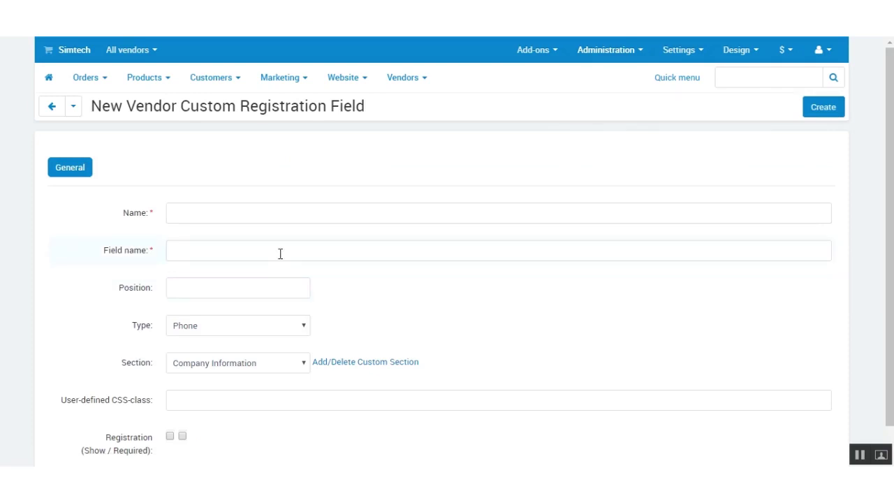
pyautogui.click(194, 212)
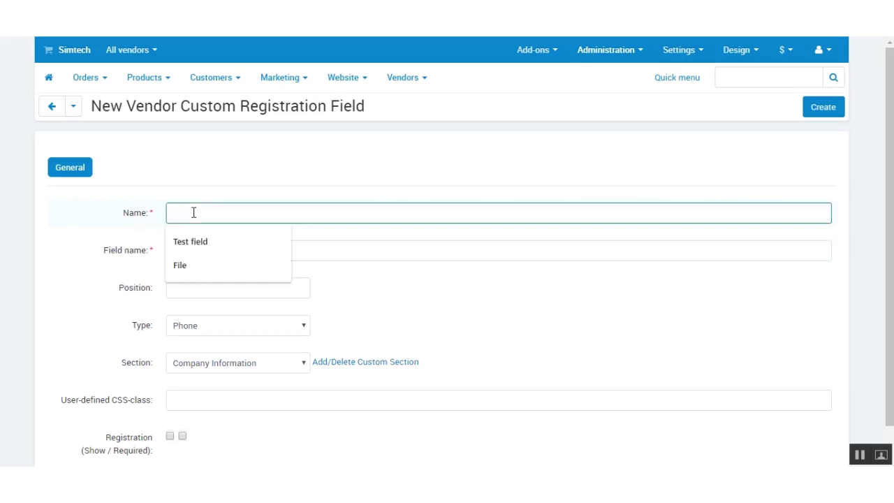
pyautogui.write('Upload a picture')
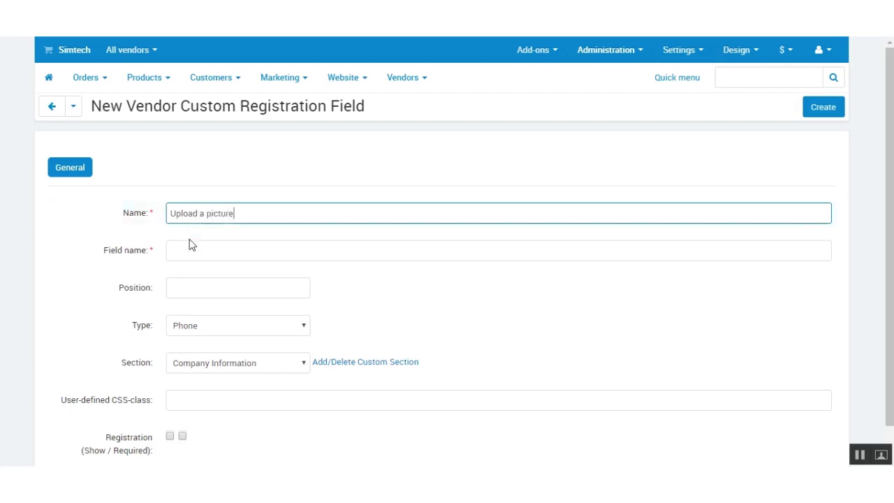
pyautogui.click(187, 254)
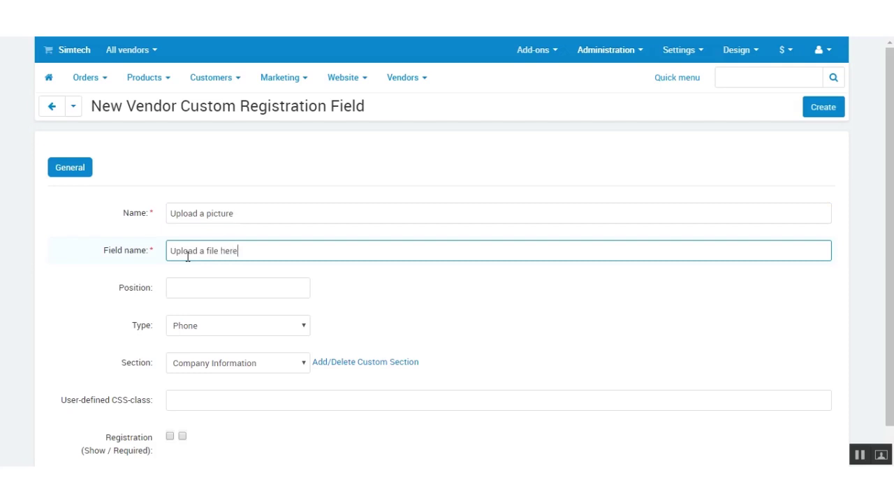
pyautogui.click(188, 285)
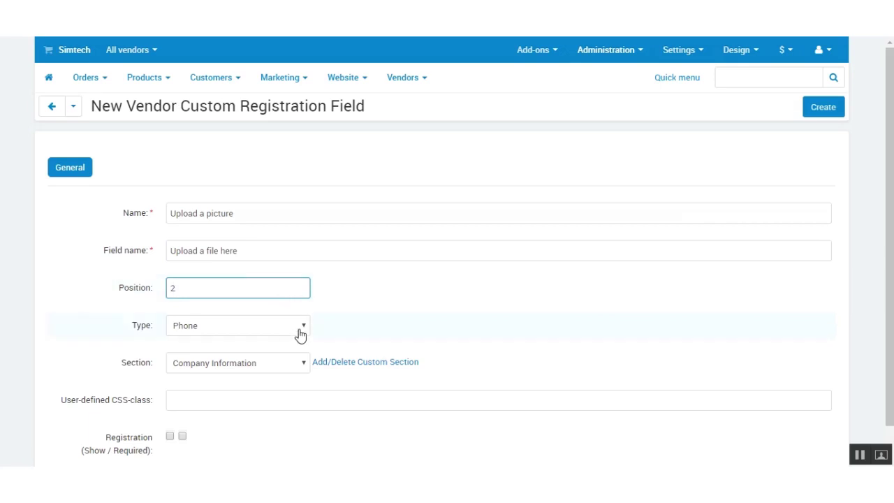
# - Set the field's Type to File and its Section to Other Information
pyautogui.scroll(-1, 328, 327)
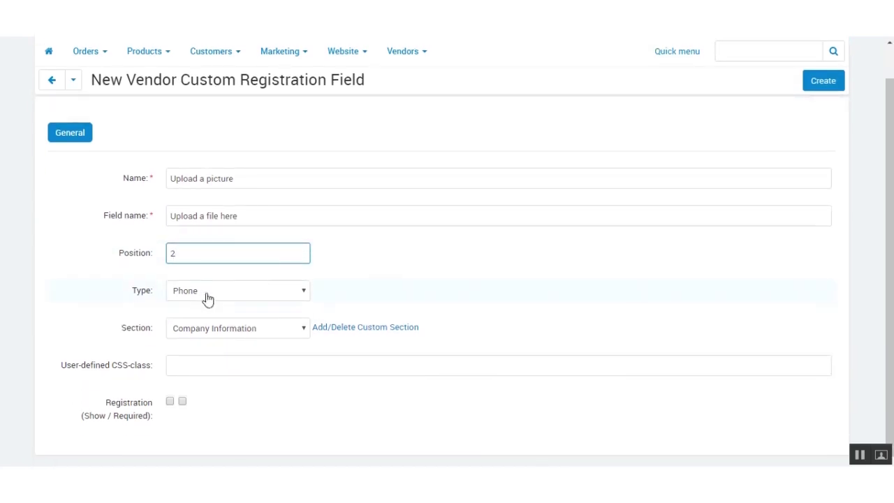
pyautogui.click(268, 295)
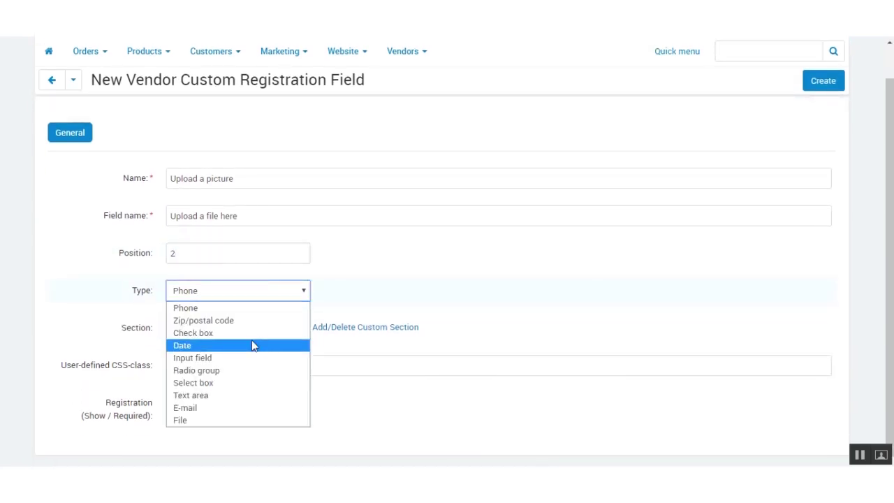
pyautogui.click(181, 421)
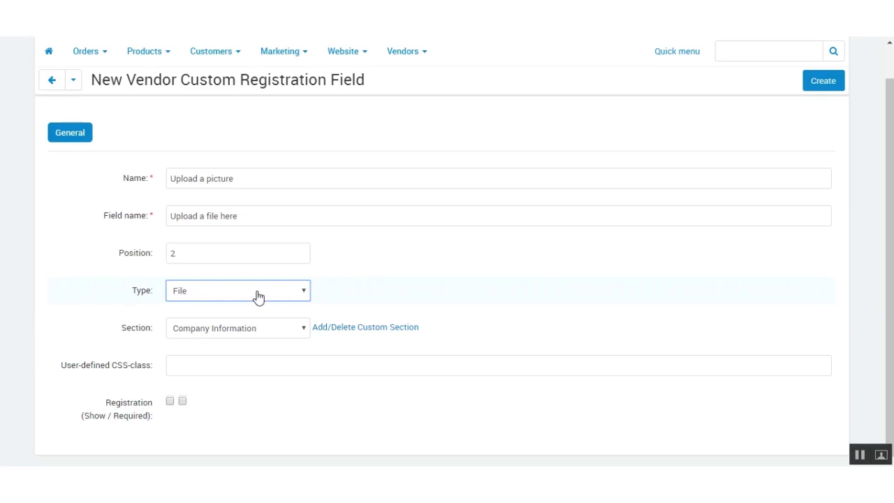
pyautogui.click(261, 340)
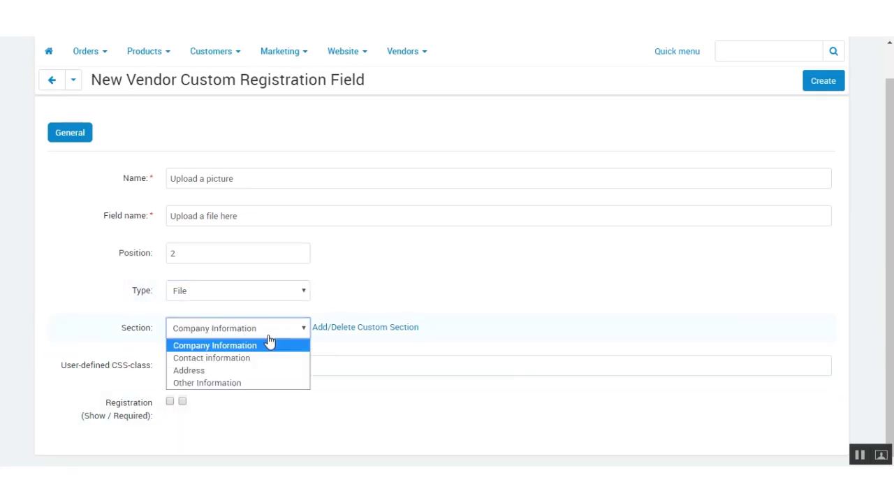
pyautogui.click(213, 388)
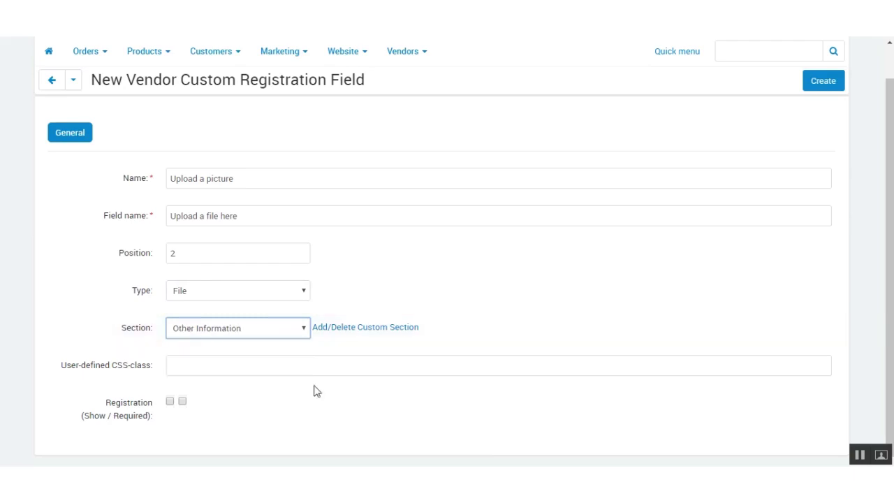
pyautogui.click(218, 366)
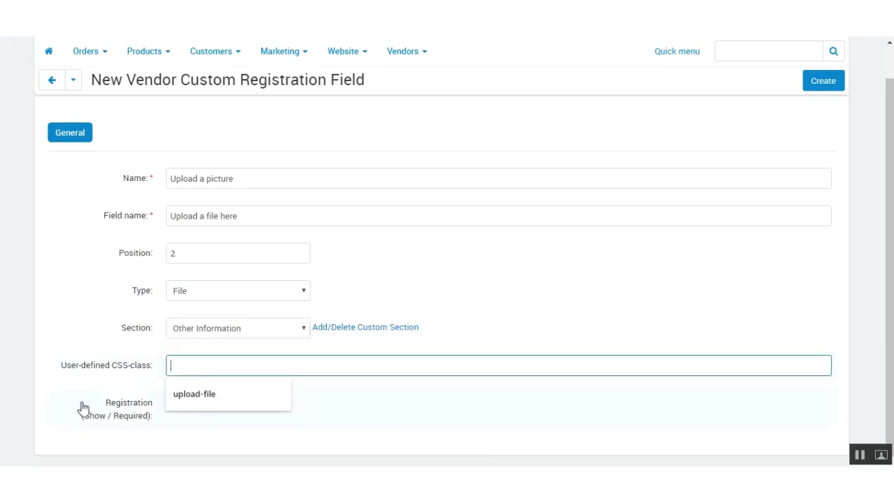
# - Give the field CSS class upload-file, show it at registration, and create it
pyautogui.click(231, 402)
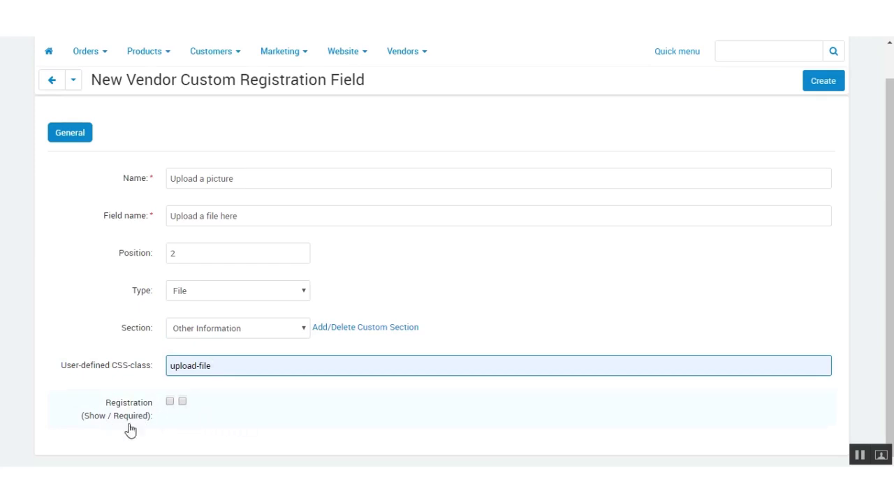
pyautogui.click(170, 402)
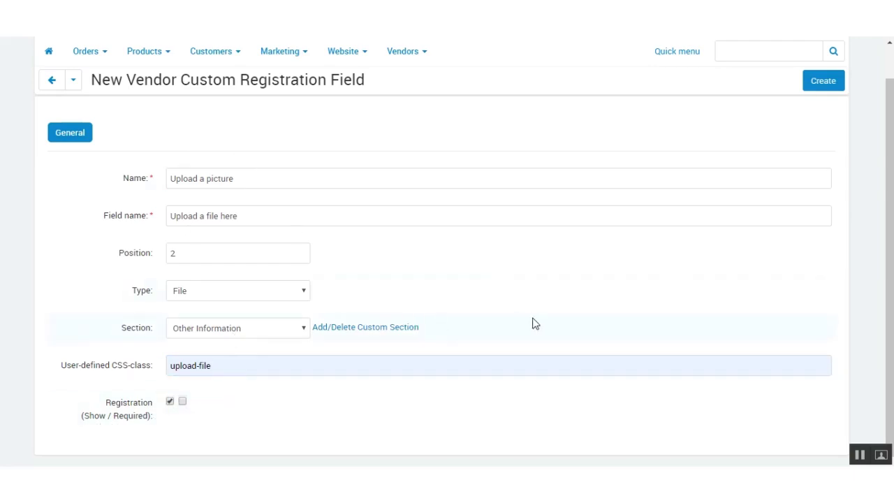
pyautogui.scroll(1, 582, 360)
pyautogui.scroll(-1, 587, 366)
pyautogui.scroll(1, 579, 336)
pyautogui.click(825, 108)
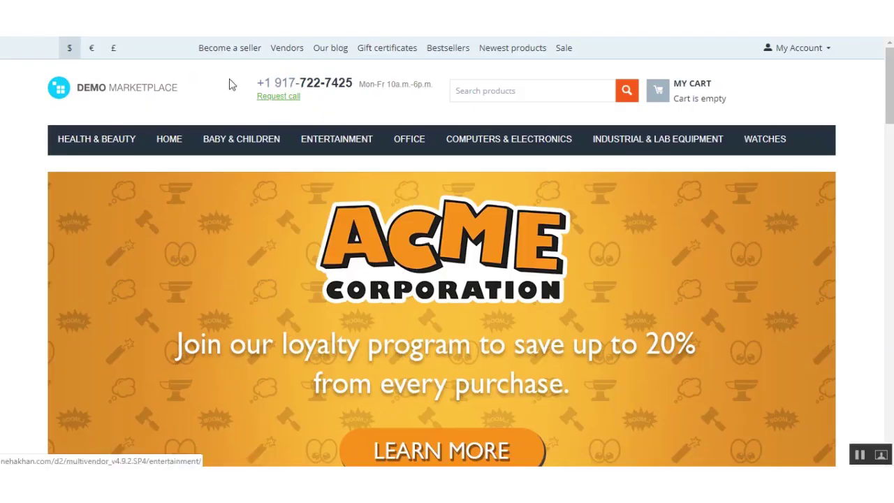
# - Open the storefront vendor signup form with the Bronze plan and scroll to Other Information
pyautogui.click(224, 51)
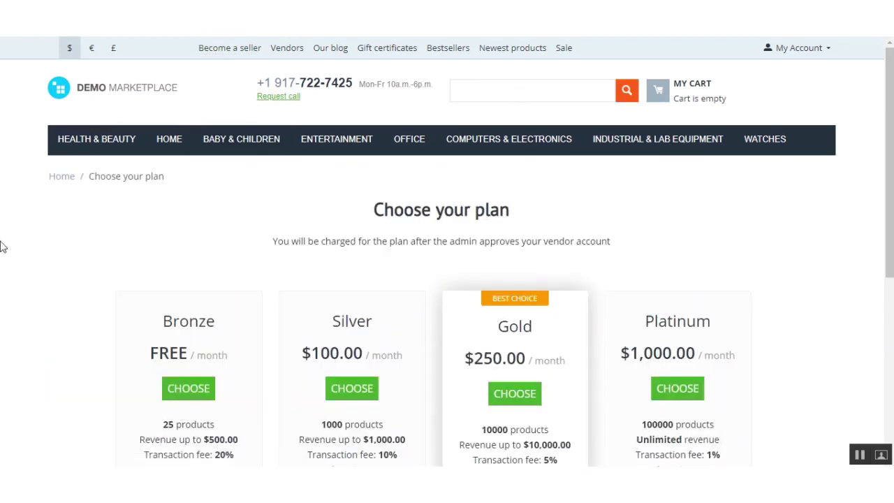
pyautogui.click(202, 394)
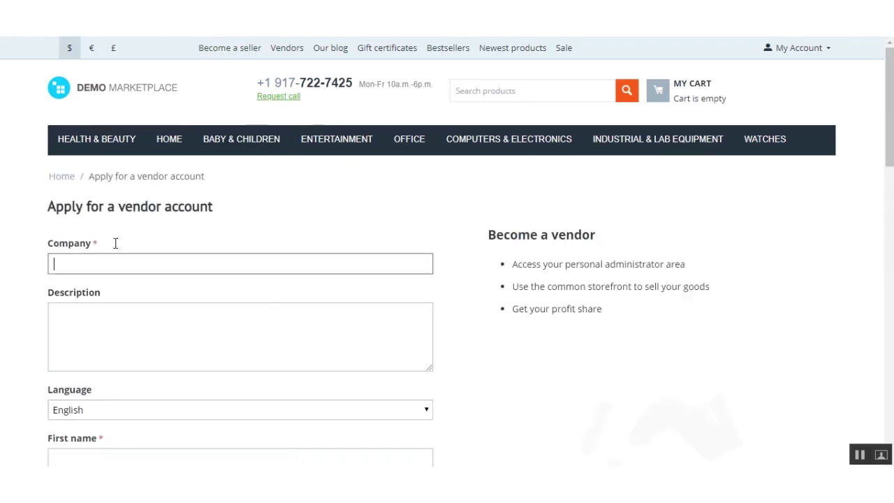
pyautogui.scroll(-5, 260, 257)
pyautogui.scroll(-2, 261, 253)
pyautogui.scroll(2, 261, 254)
pyautogui.scroll(-7, 261, 257)
pyautogui.scroll(-3, 264, 253)
pyautogui.scroll(3, 264, 255)
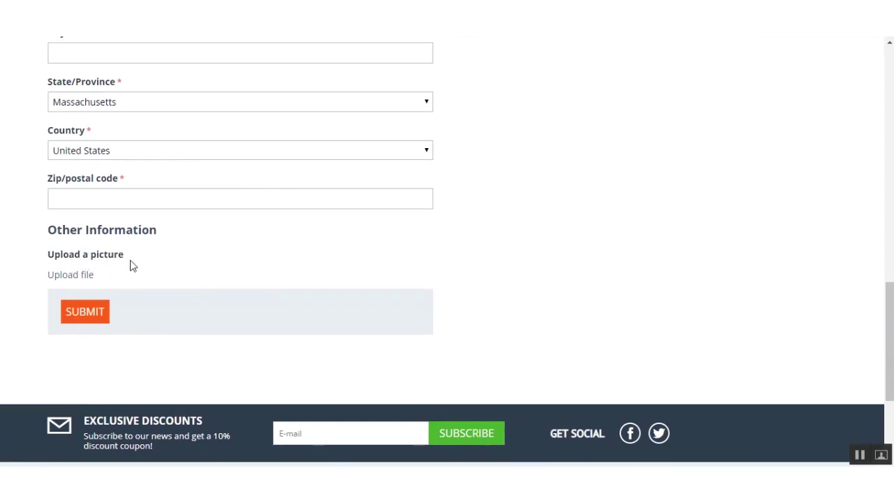
# - Try the Upload a picture file field, then cancel the file picker
pyautogui.click(82, 279)
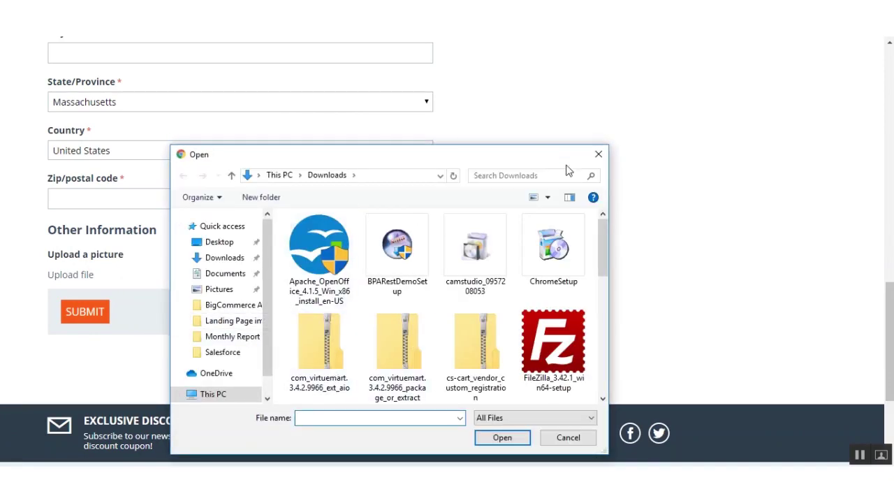
pyautogui.click(599, 154)
pyautogui.scroll(15, 259, 195)
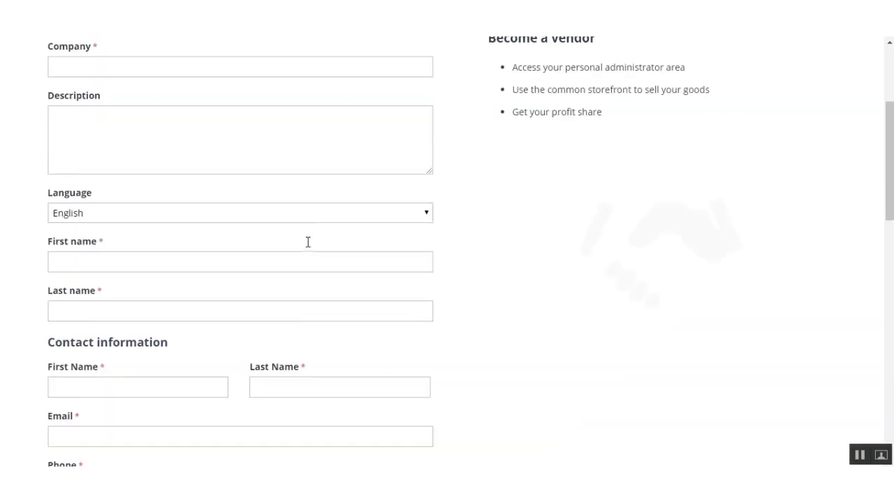
# - Scroll through the Apply for a vendor account form to review its fields
pyautogui.scroll(1, 309, 247)
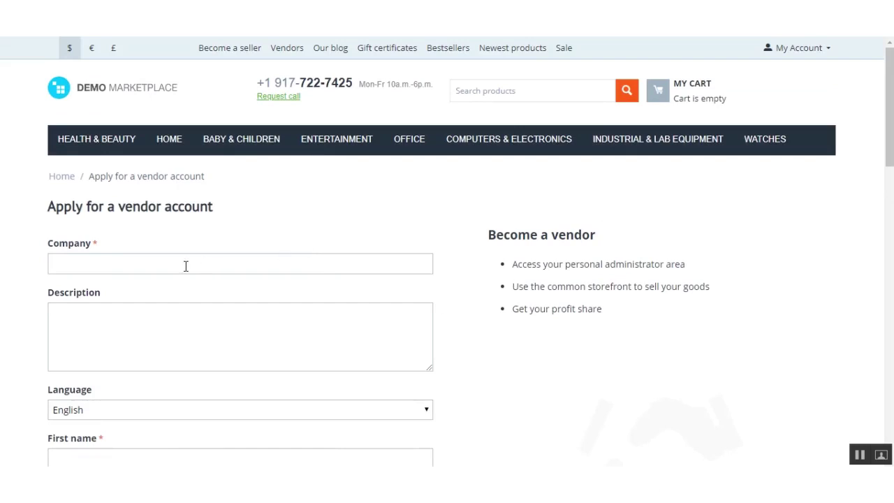
pyautogui.scroll(-3, 294, 280)
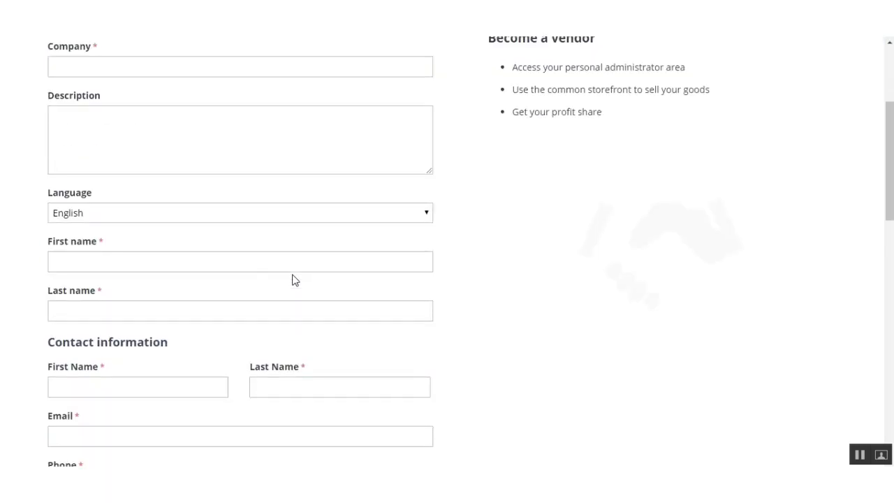
pyautogui.scroll(3, 319, 270)
pyautogui.scroll(-1, 341, 280)
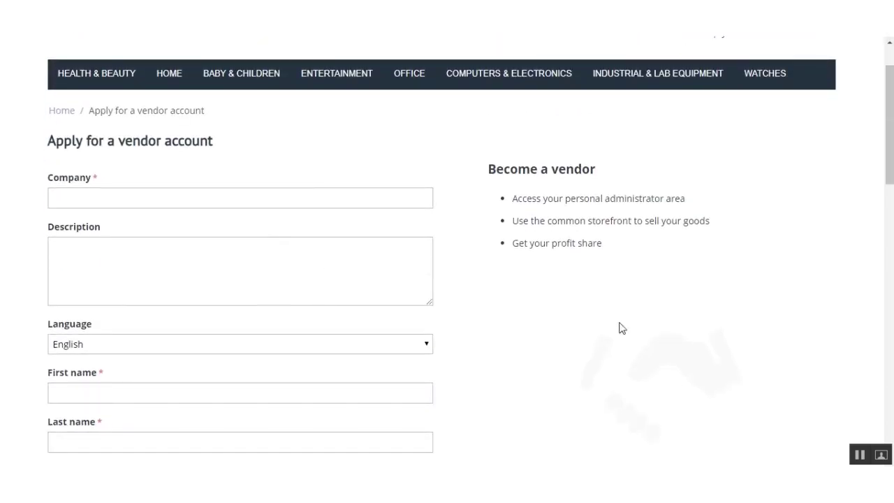
pyautogui.scroll(1, 621, 327)
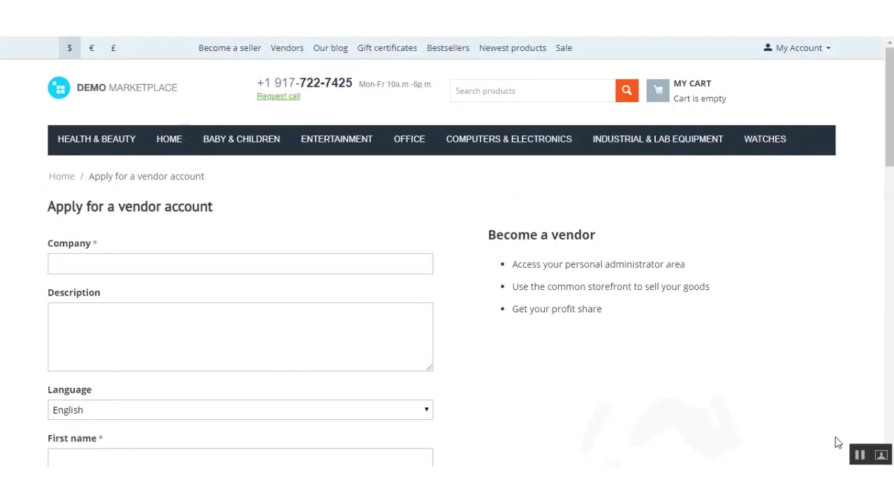
pyautogui.scroll(-3, 860, 461)
pyautogui.scroll(3, 231, 327)
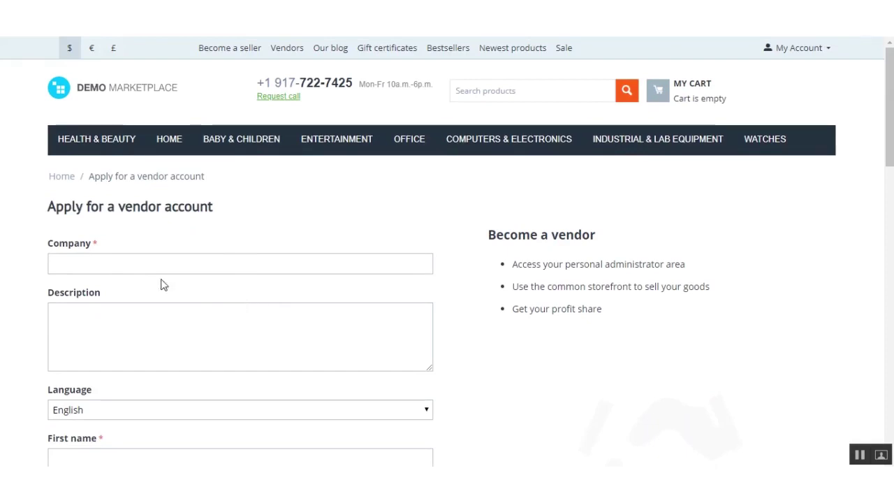
pyautogui.scroll(-2, 245, 265)
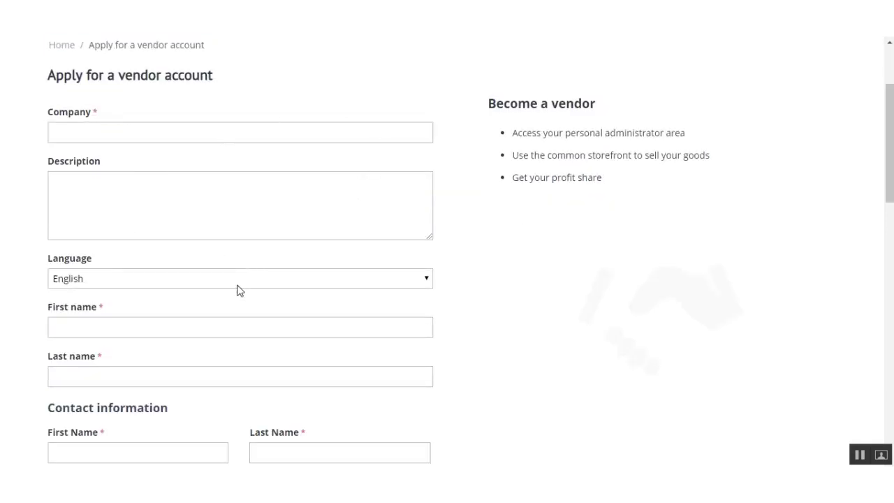
pyautogui.scroll(-12, 238, 290)
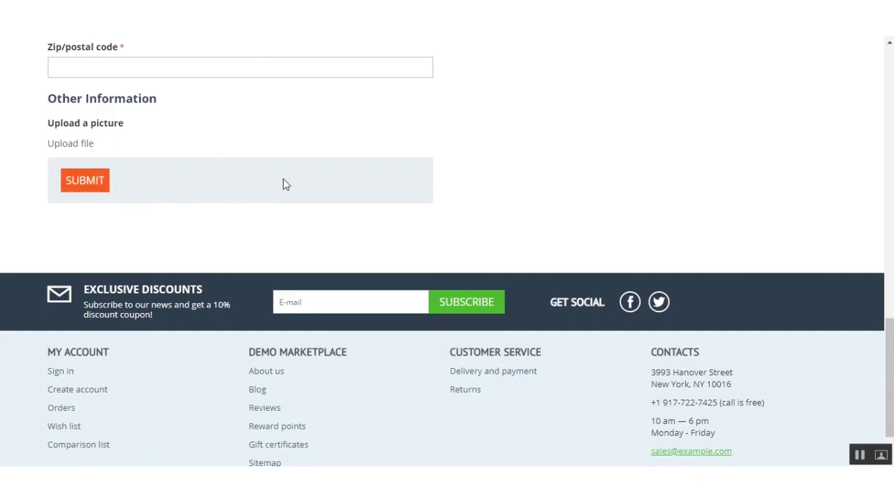
pyautogui.scroll(12, 283, 184)
pyautogui.scroll(2, 332, 235)
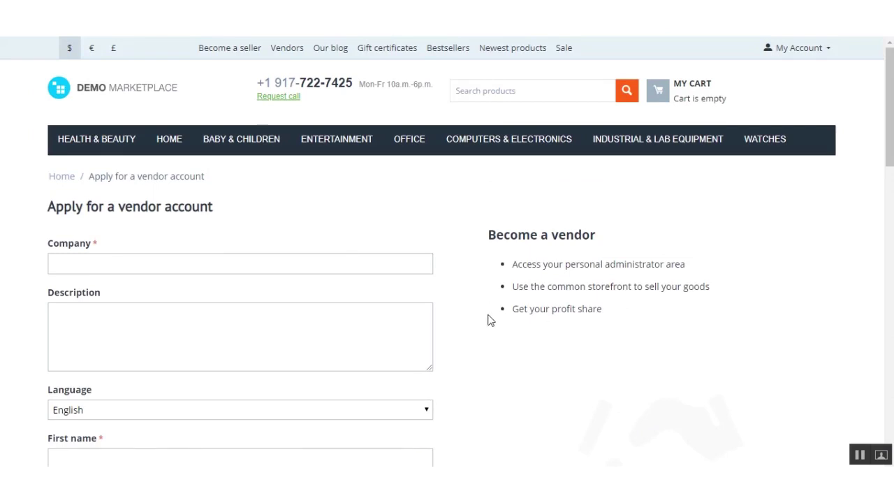
pyautogui.scroll(-3, 353, 314)
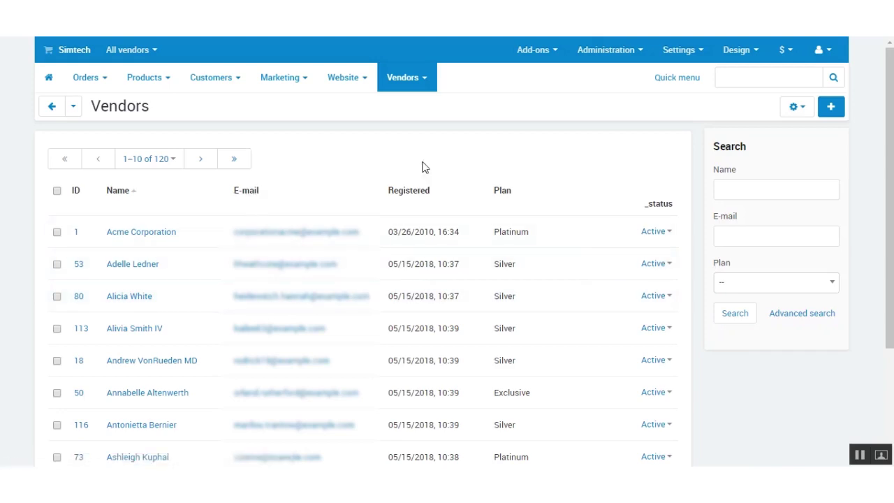
# - From the Vendors list, open Acme Corporation's Documents tab
pyautogui.moveTo(404, 84)
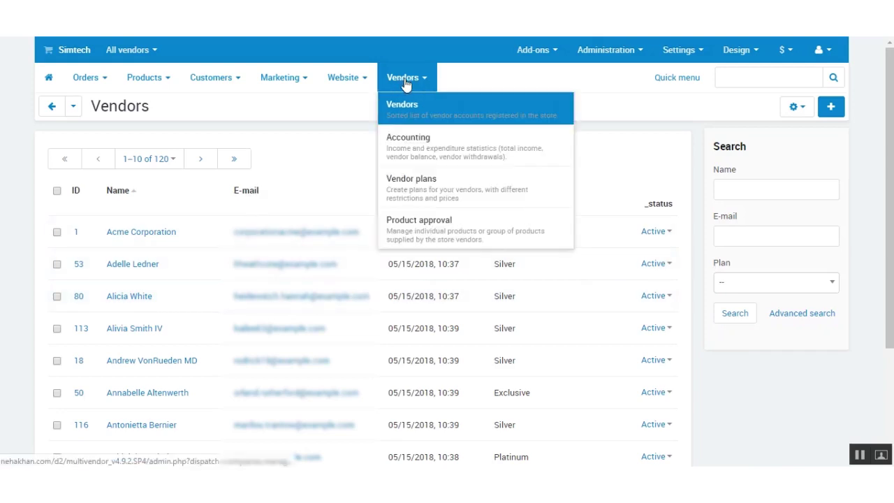
pyautogui.click(412, 114)
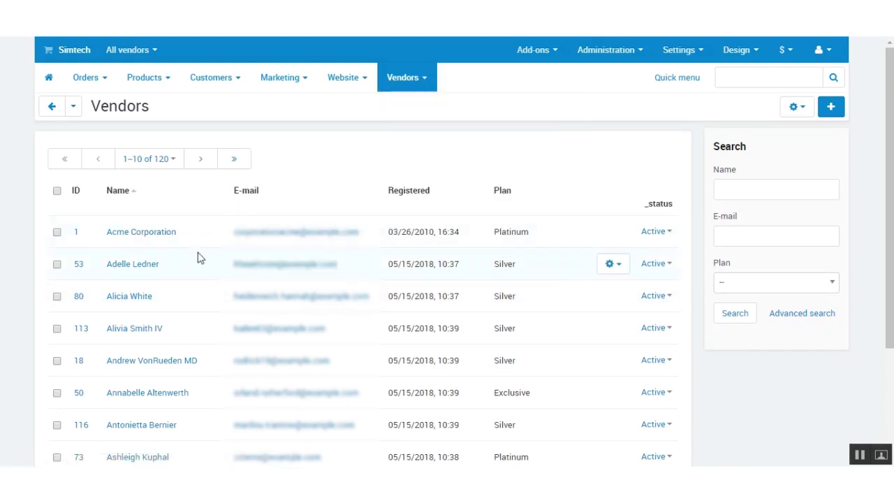
pyautogui.click(162, 237)
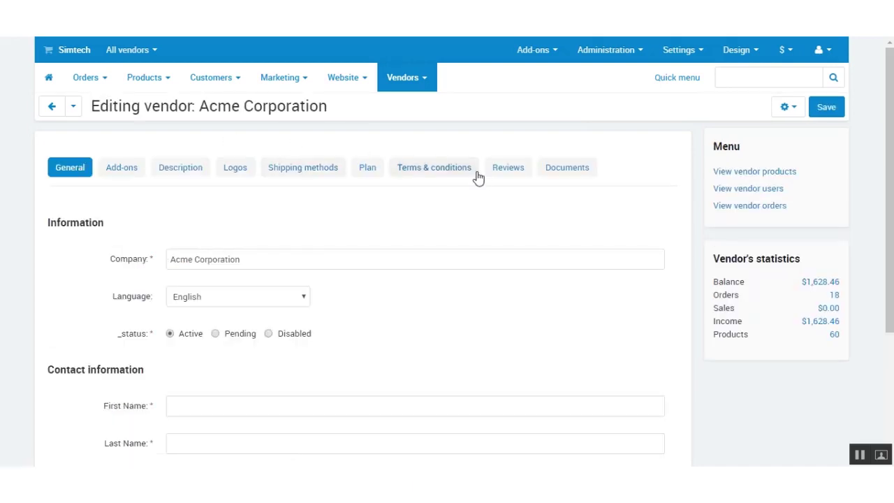
pyautogui.click(569, 171)
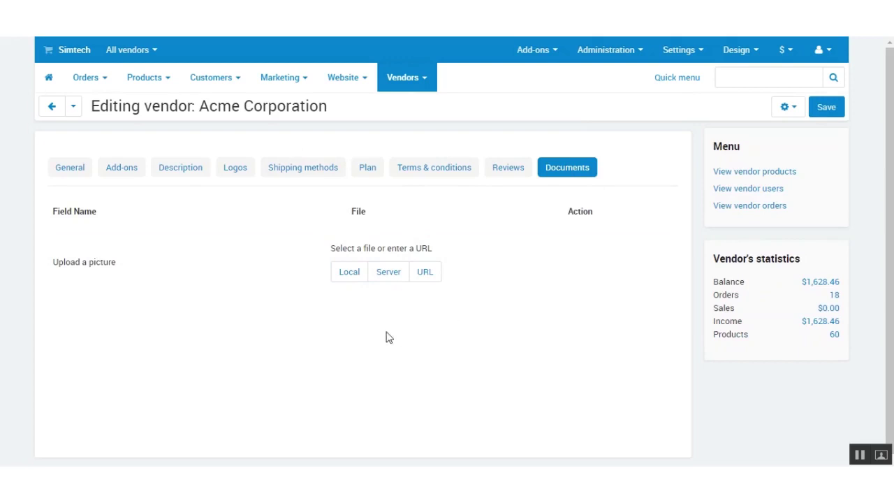